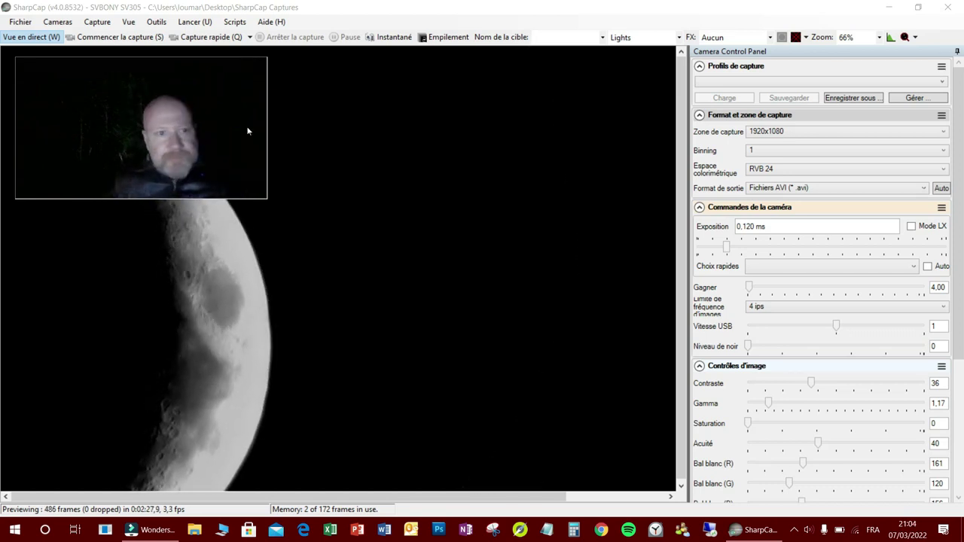
# Step: Start a video capture with Moon as the target name and an unlimited capture length
pyautogui.moveTo(116, 97); pyautogui.dragTo(496, 104)
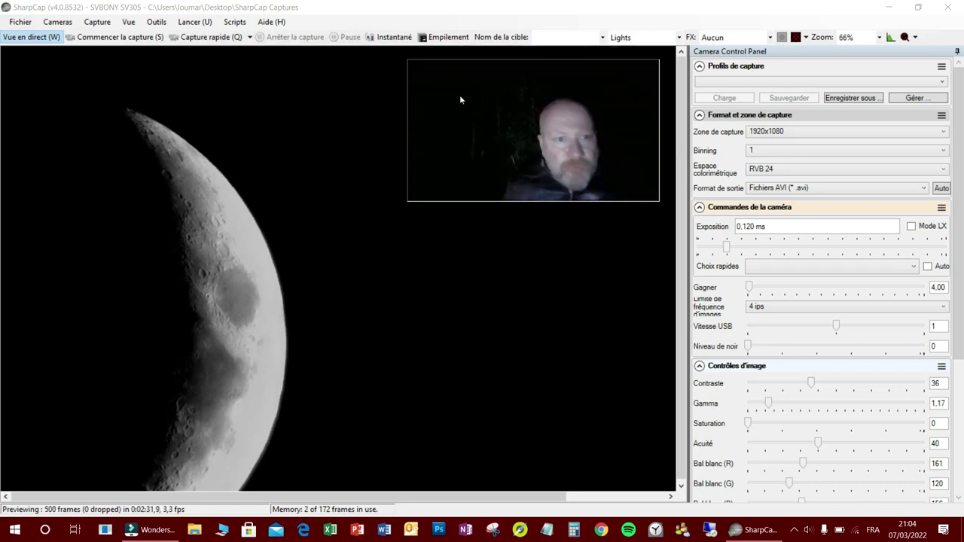
pyautogui.click(125, 36)
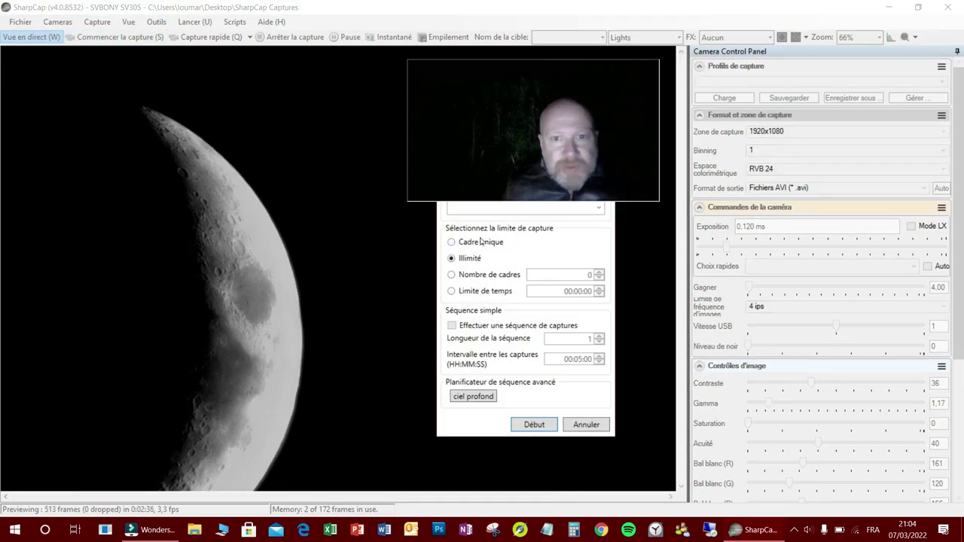
pyautogui.moveTo(514, 120); pyautogui.dragTo(708, 101)
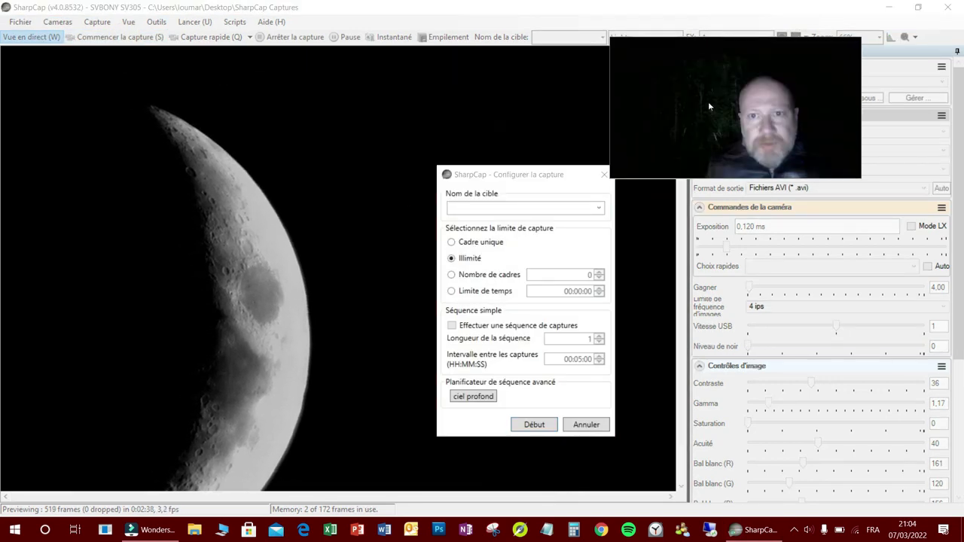
pyautogui.click(595, 209)
pyautogui.click(540, 235)
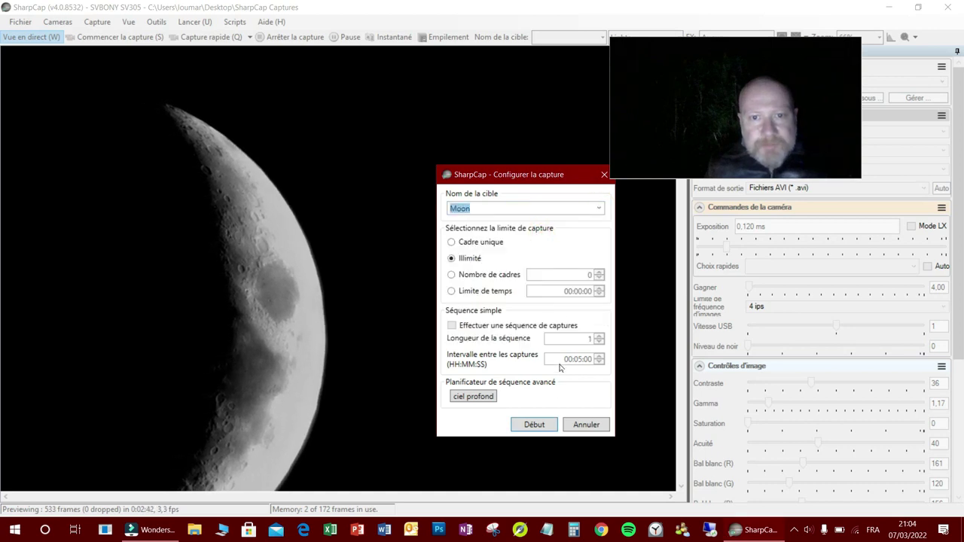
pyautogui.click(534, 424)
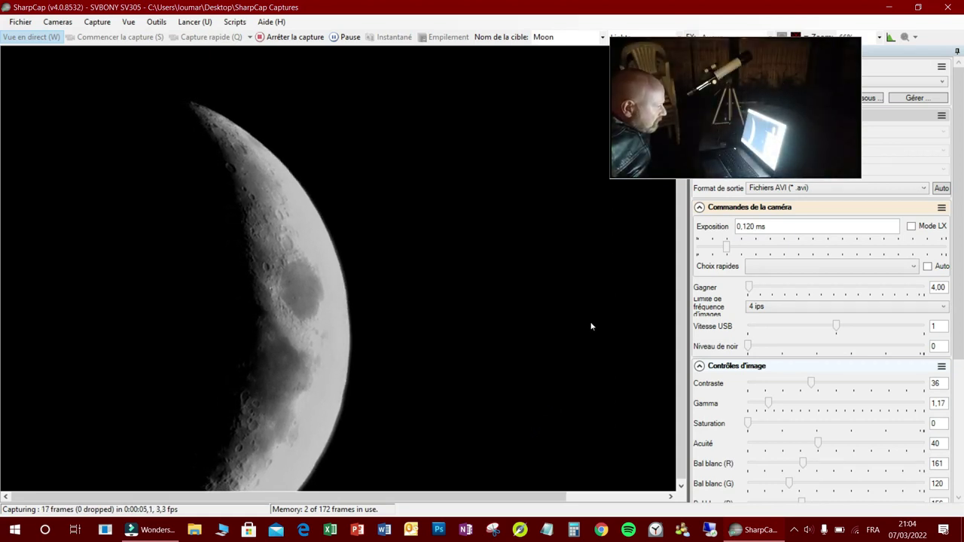
# Step: Set the image gamma to 1.28 and the contrast to 24 while the Moon is being captured
pyautogui.scroll(-2, 795, 339)
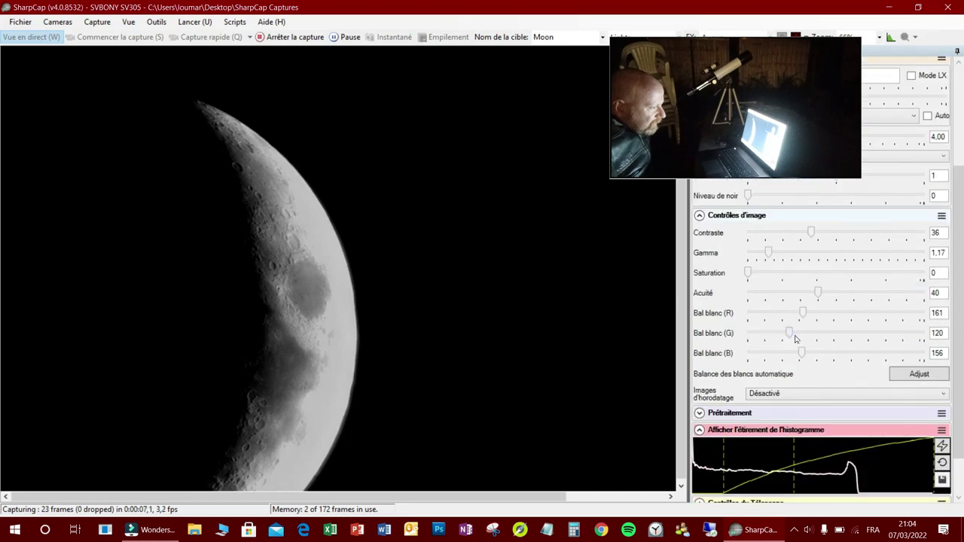
pyautogui.scroll(-1, 795, 339)
pyautogui.scroll(1, 793, 336)
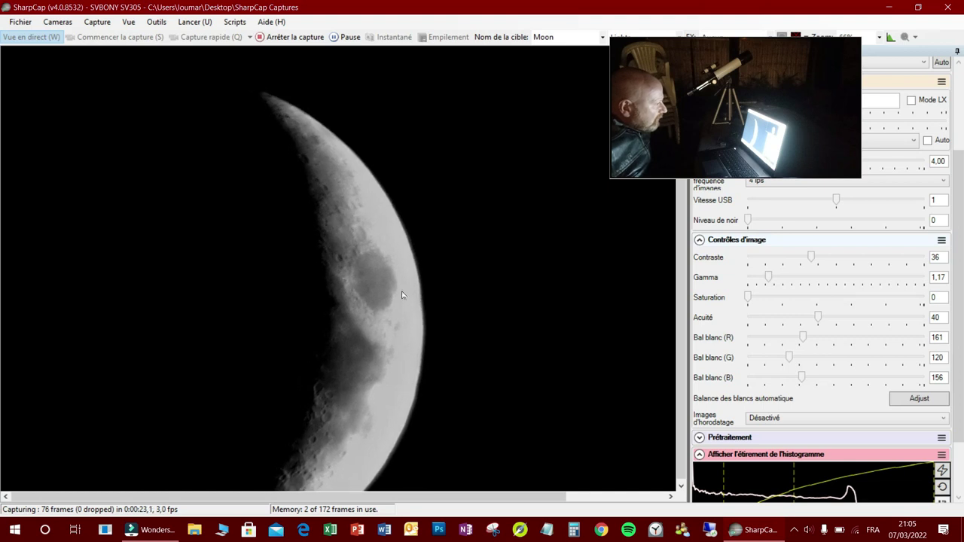
pyautogui.moveTo(769, 277)
pyautogui.mouseDown()
pyautogui.moveTo(760, 275)
pyautogui.moveTo(769, 279)
pyautogui.mouseUp()
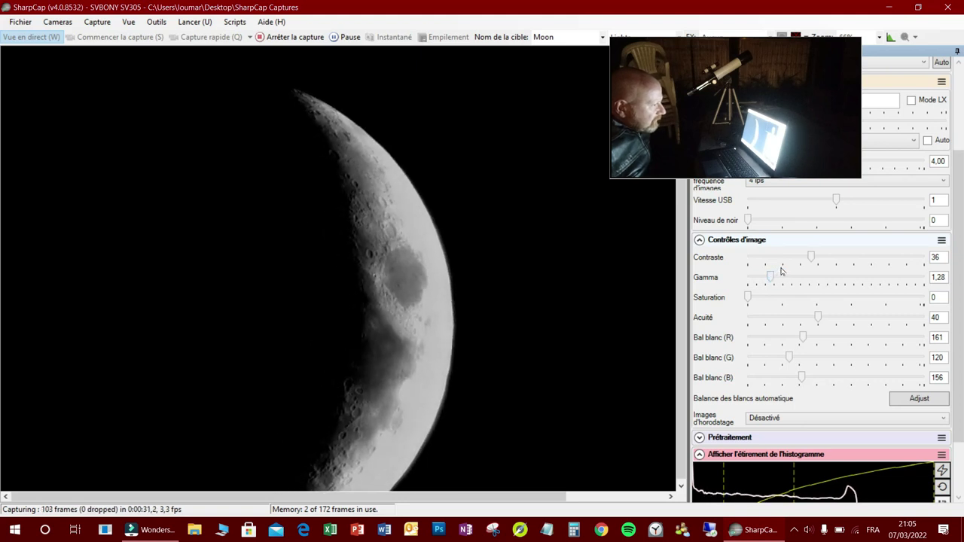
pyautogui.moveTo(809, 258); pyautogui.dragTo(789, 262)
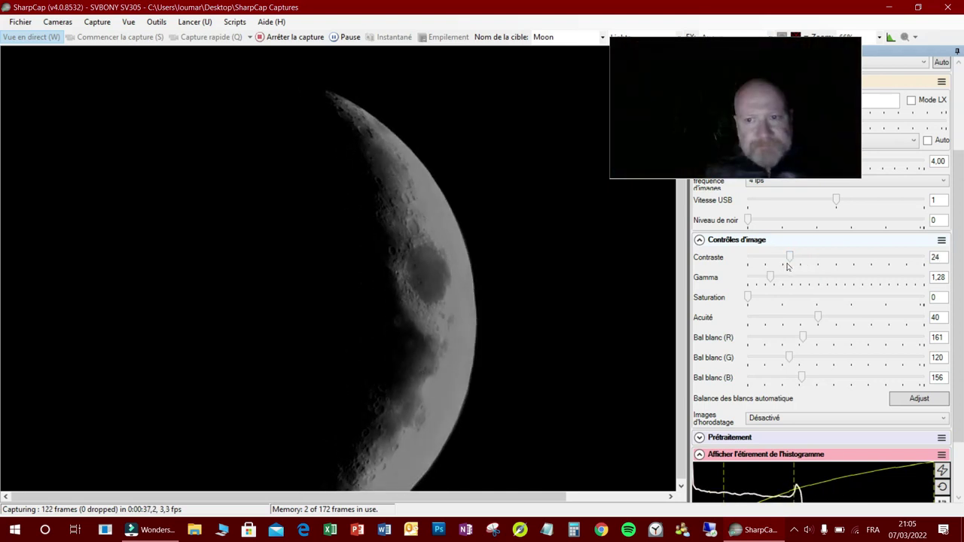
# Step: Set the image sharpness (Acuité) to 36 and leave the saturation at 0
pyautogui.moveTo(723, 117); pyautogui.dragTo(148, 151)
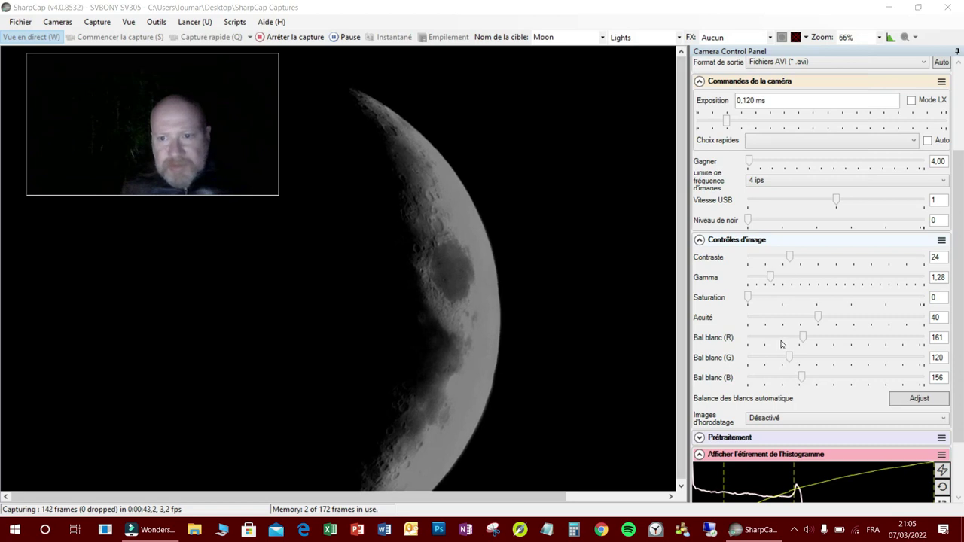
pyautogui.moveTo(817, 322); pyautogui.dragTo(772, 326)
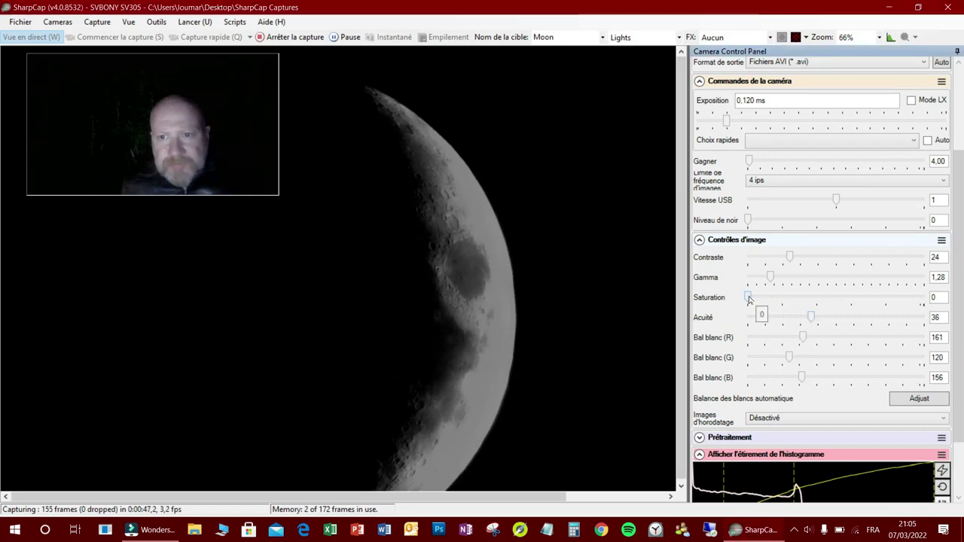
pyautogui.moveTo(750, 297)
pyautogui.mouseDown()
pyautogui.moveTo(758, 299)
pyautogui.moveTo(748, 299)
pyautogui.mouseUp()
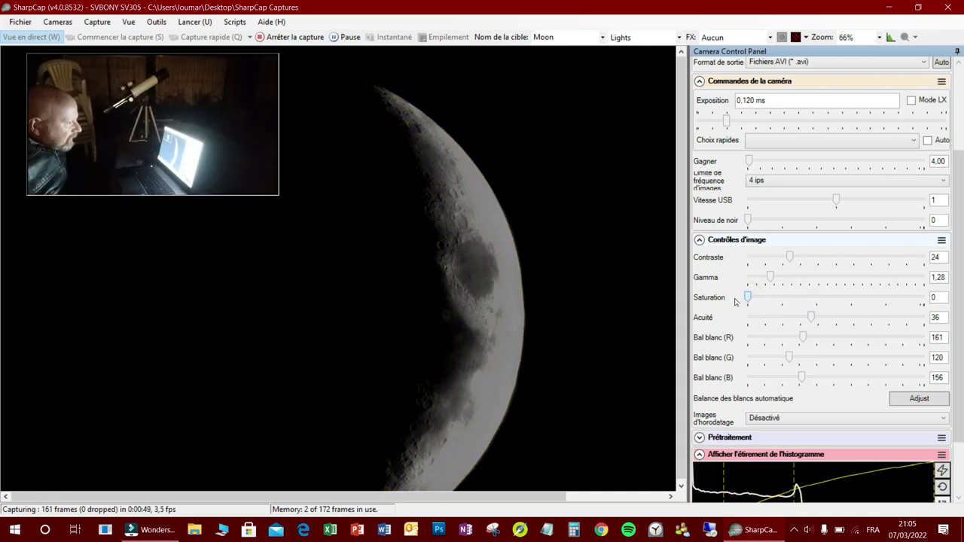
# Step: Raise the saturation to 38 and set the white balance to red 110, green 98 and blue 140
pyautogui.scroll(-2, 869, 371)
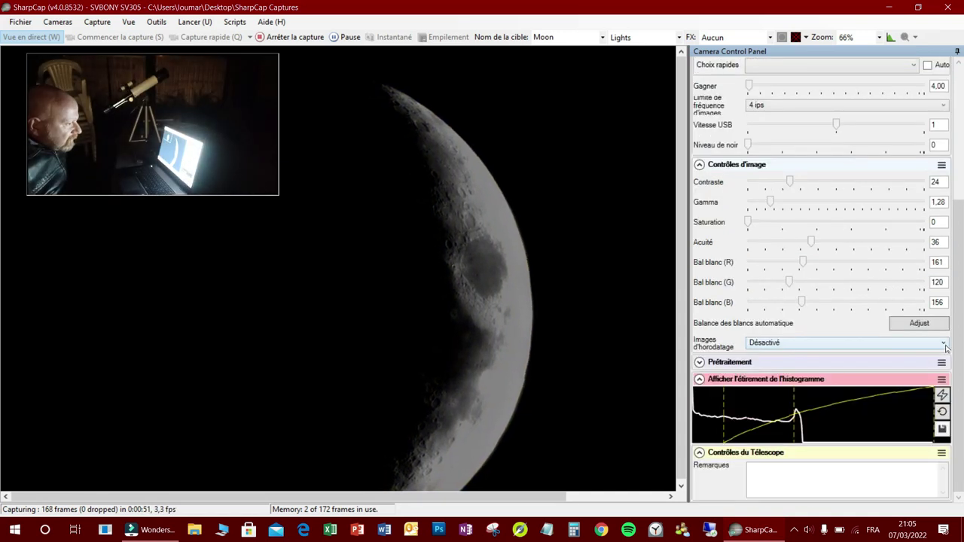
pyautogui.moveTo(746, 222); pyautogui.dragTo(772, 222)
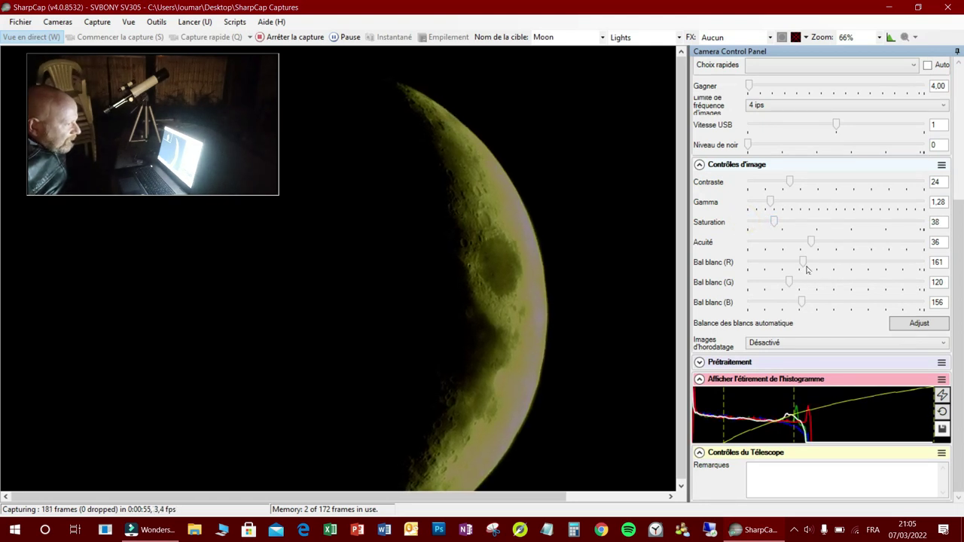
pyautogui.moveTo(805, 263); pyautogui.dragTo(792, 265)
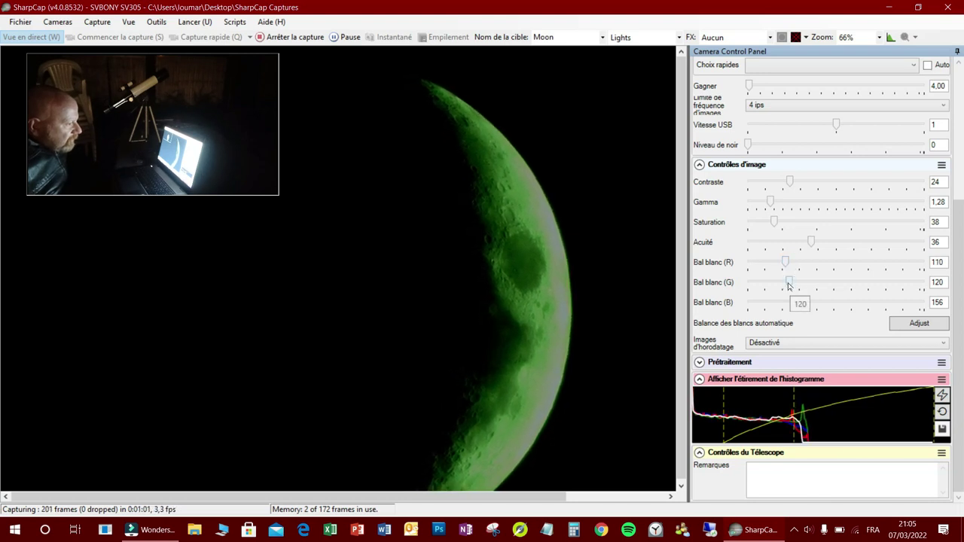
pyautogui.moveTo(787, 285); pyautogui.dragTo(782, 285)
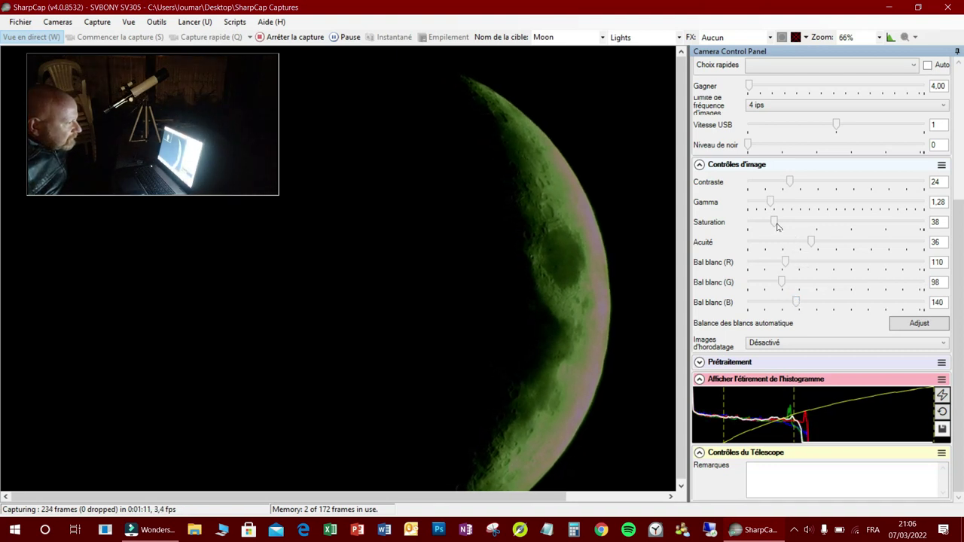
# Step: Set the saturation back to 0 and the contrast to 34 for a greyscale Moon image
pyautogui.moveTo(774, 223); pyautogui.dragTo(748, 223)
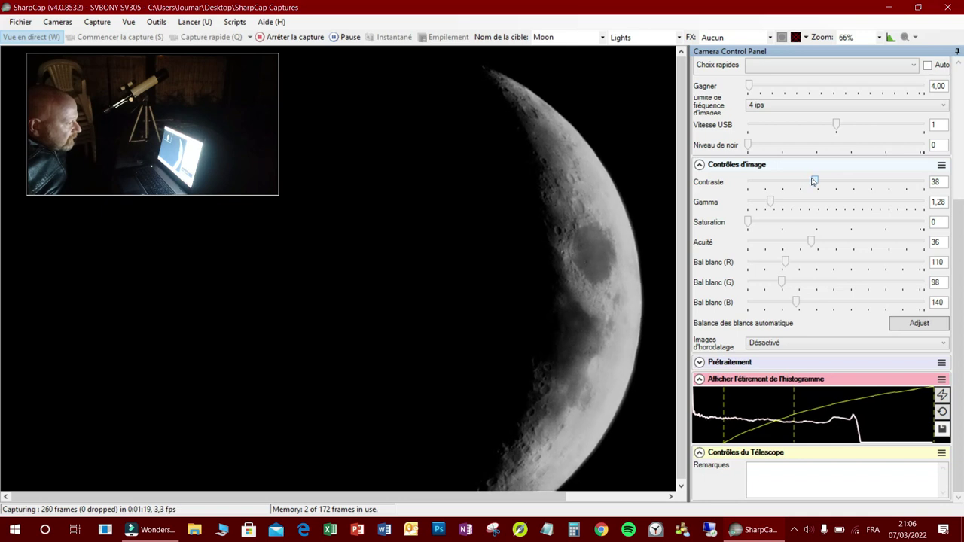
pyautogui.moveTo(814, 181); pyautogui.dragTo(807, 182)
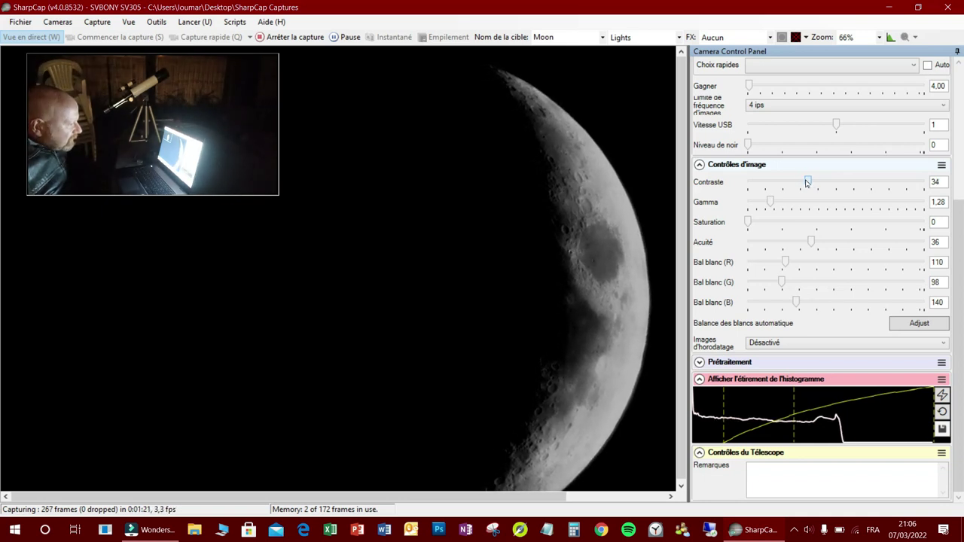
# Step: Stop the running capture and start a new one for the Moon
pyautogui.click(295, 37)
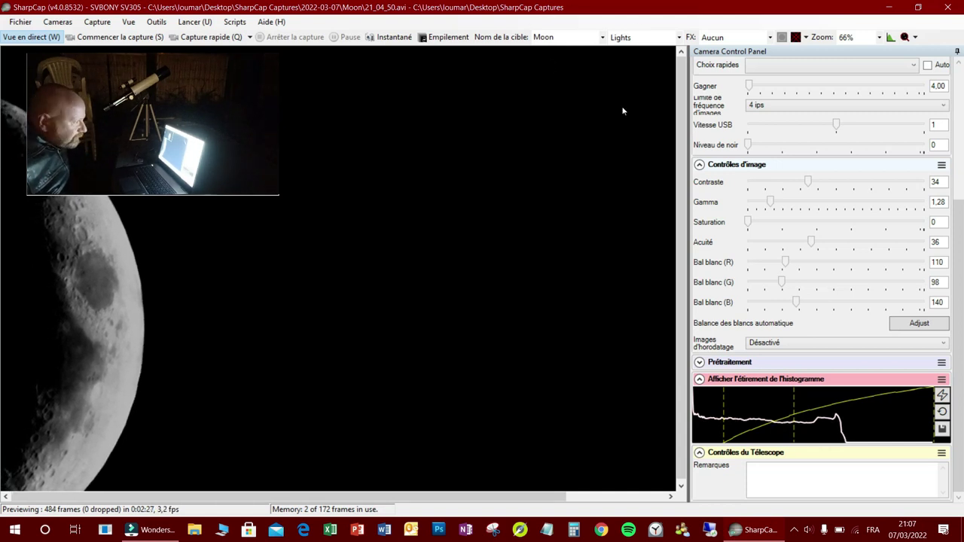
pyautogui.click(147, 39)
pyautogui.click(533, 425)
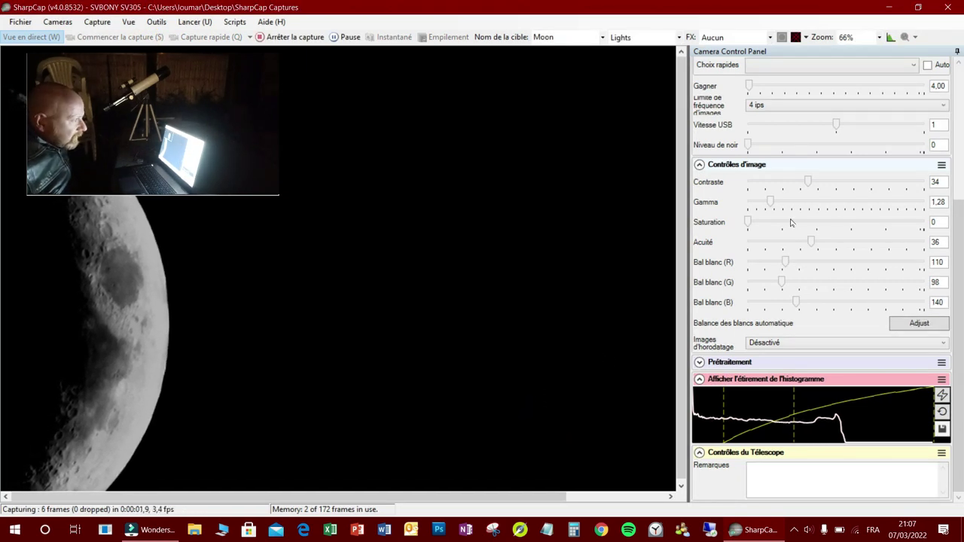
# Step: Lower the gamma to 0.610 and the contrast to 27 during the new capture
pyautogui.click(771, 202)
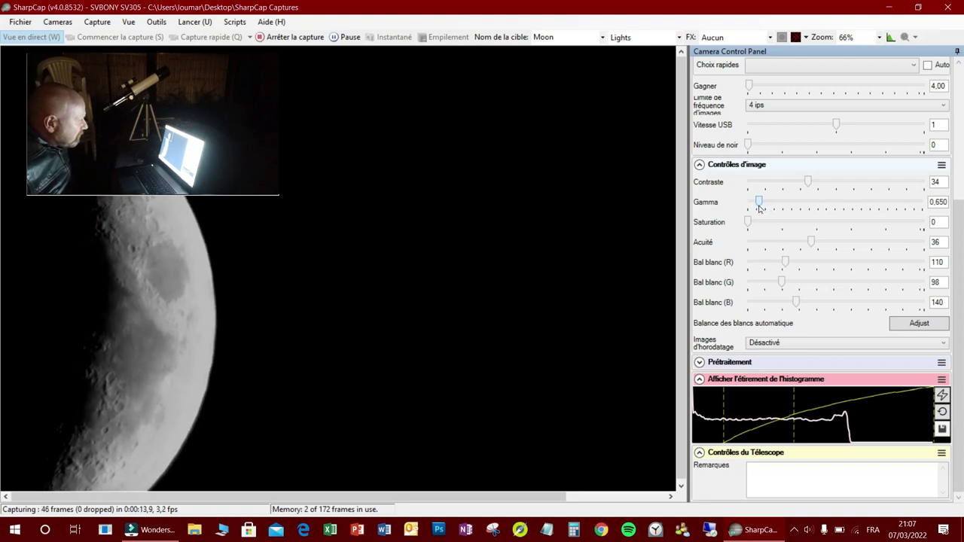
pyautogui.moveTo(808, 184)
pyautogui.moveTo(808, 183); pyautogui.dragTo(801, 186)
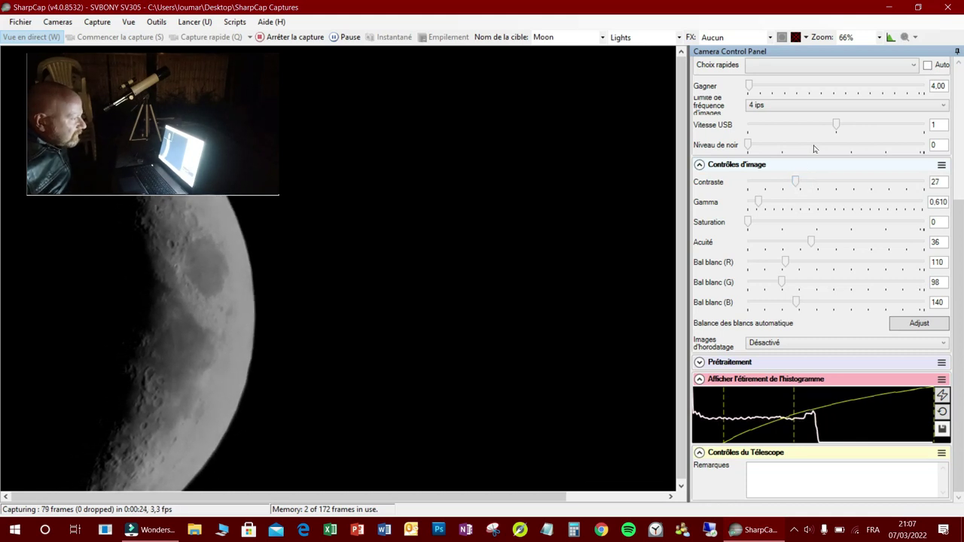
# Step: Set the camera gain to 0, the exposure to 0.0600 ms and the gamma to 0.650
pyautogui.scroll(4, 813, 148)
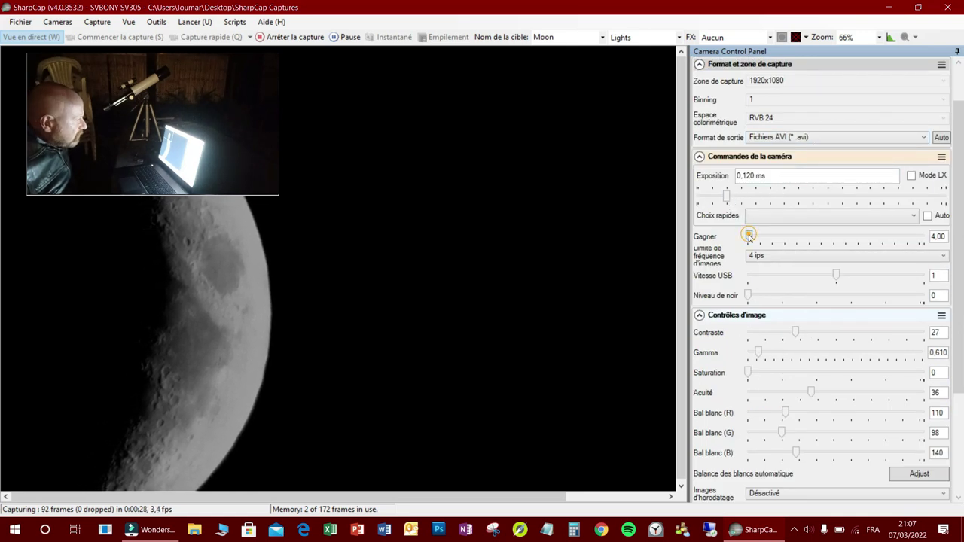
pyautogui.moveTo(750, 237); pyautogui.dragTo(745, 239)
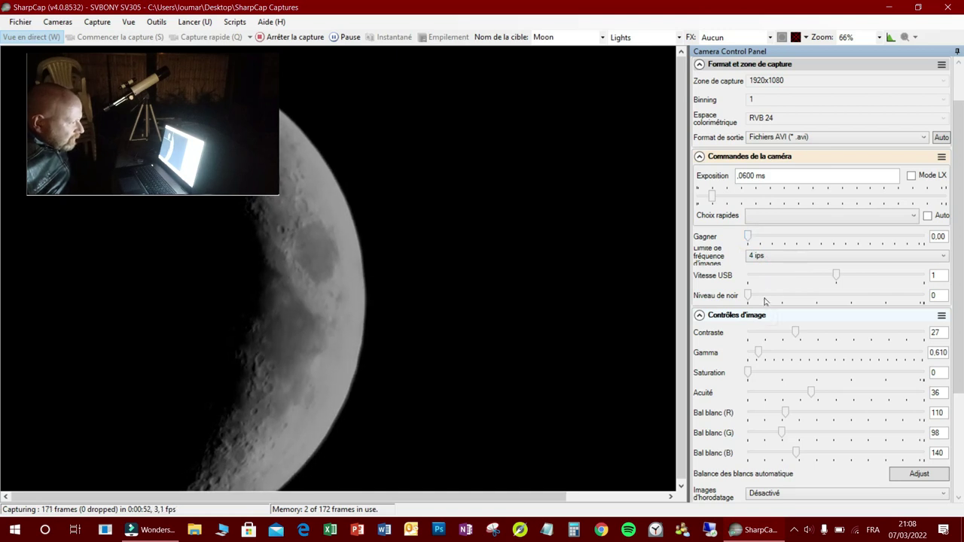
pyautogui.moveTo(760, 354); pyautogui.dragTo(760, 355)
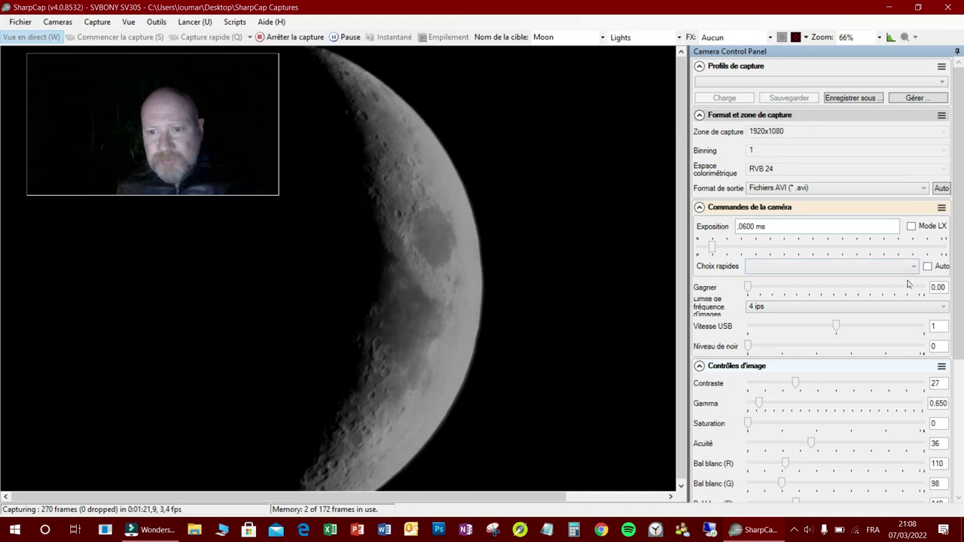
# Step: Stop the video capture and take five single-image snapshots of the Moon
pyautogui.scroll(-4, 908, 284)
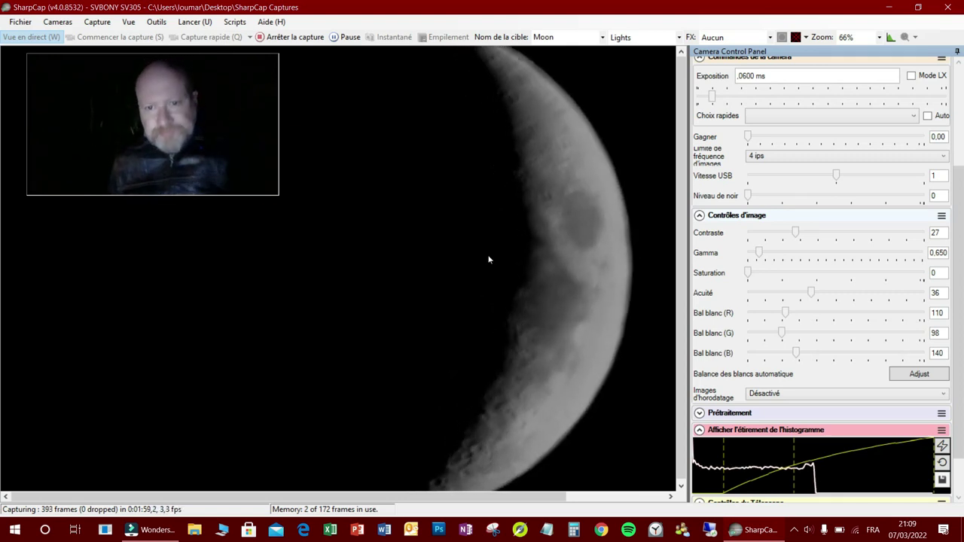
pyautogui.click(293, 41)
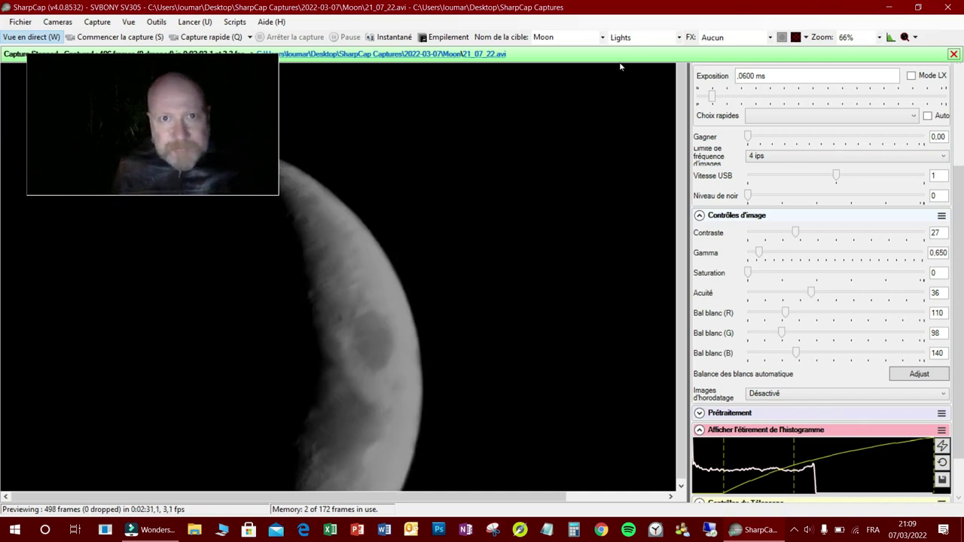
pyautogui.click(392, 38)
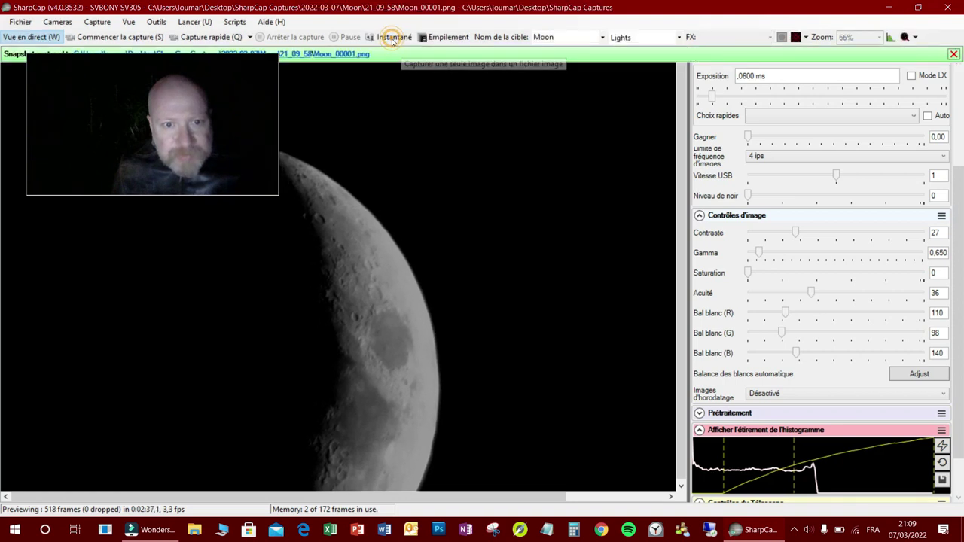
pyautogui.click(392, 39)
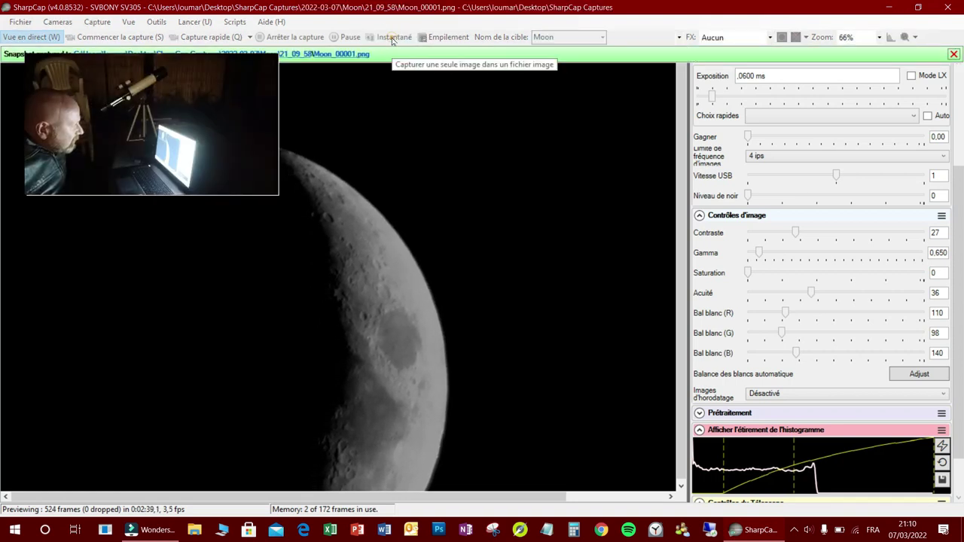
pyautogui.click(393, 38)
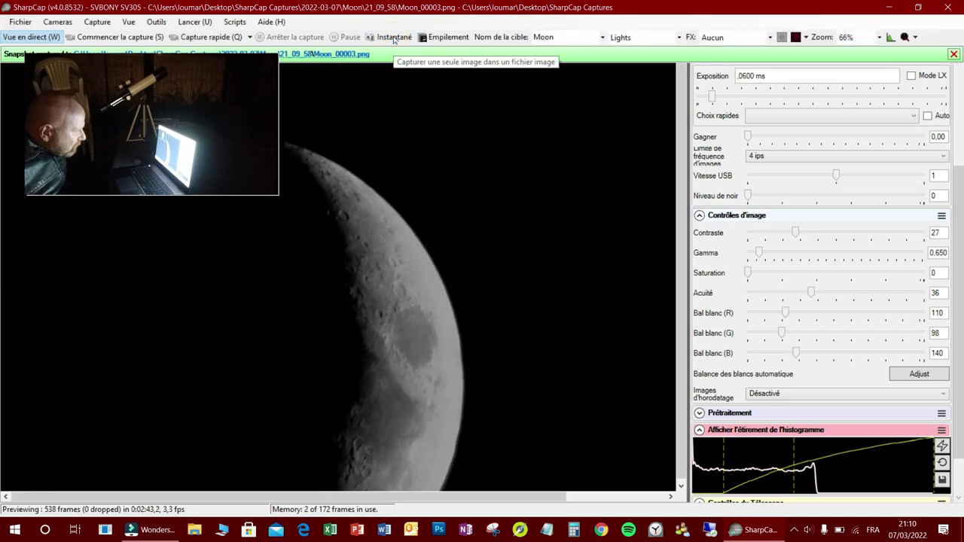
pyautogui.click(393, 40)
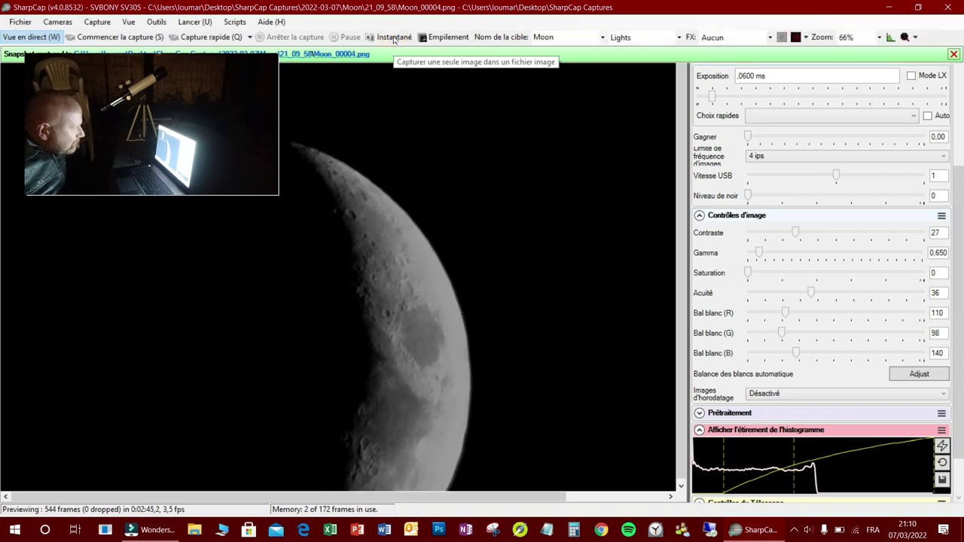
pyautogui.click(393, 39)
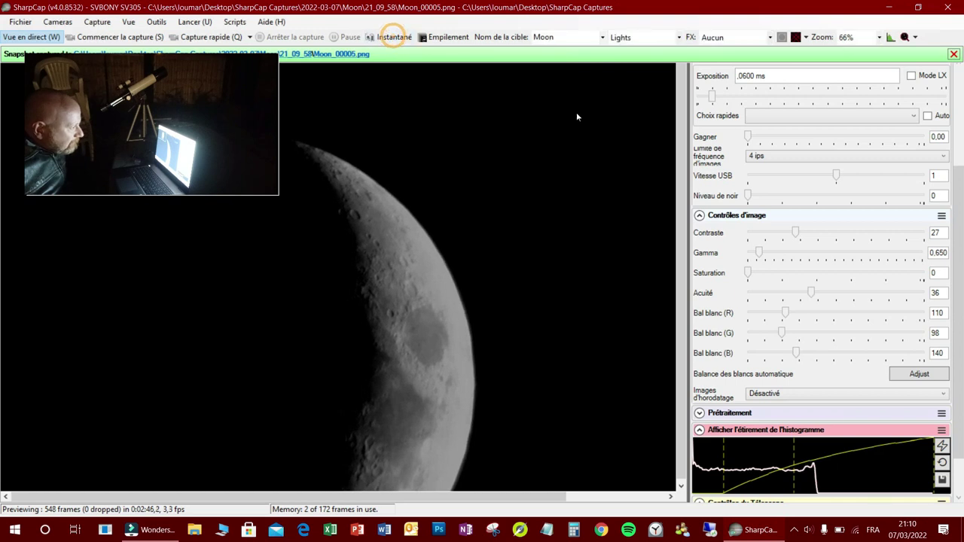
pyautogui.click(795, 157)
pyautogui.click(767, 156)
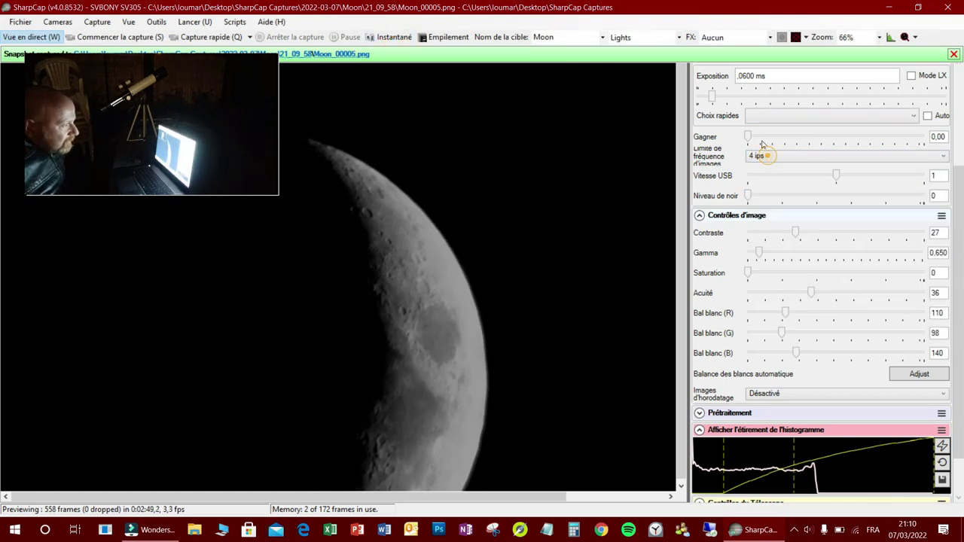
pyautogui.scroll(4, 769, 132)
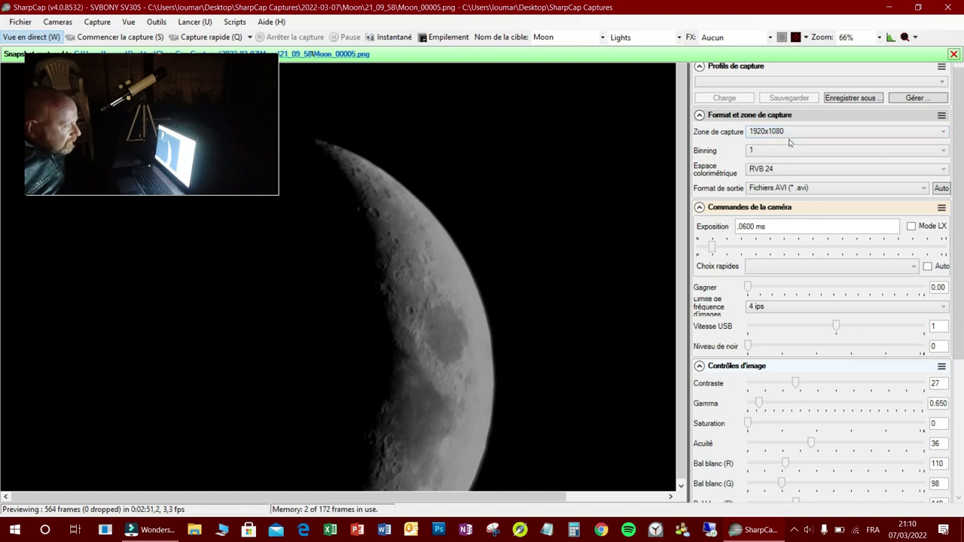
pyautogui.click(791, 132)
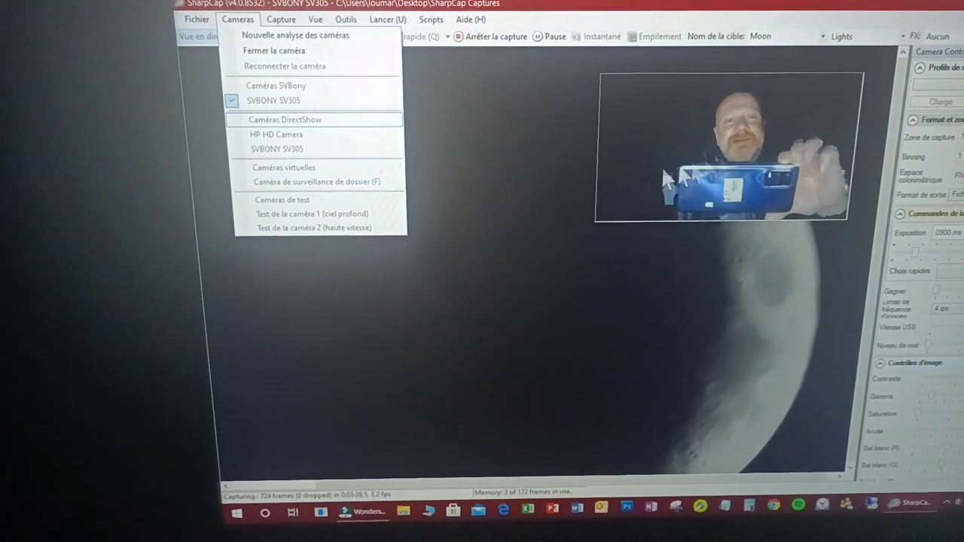
pyautogui.click(549, 188)
pyautogui.moveTo(686, 138); pyautogui.dragTo(362, 130)
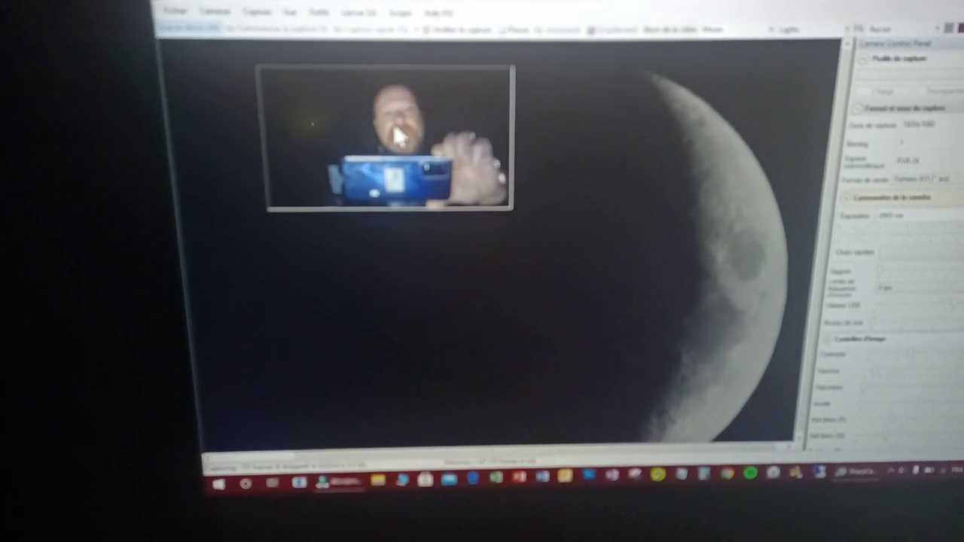